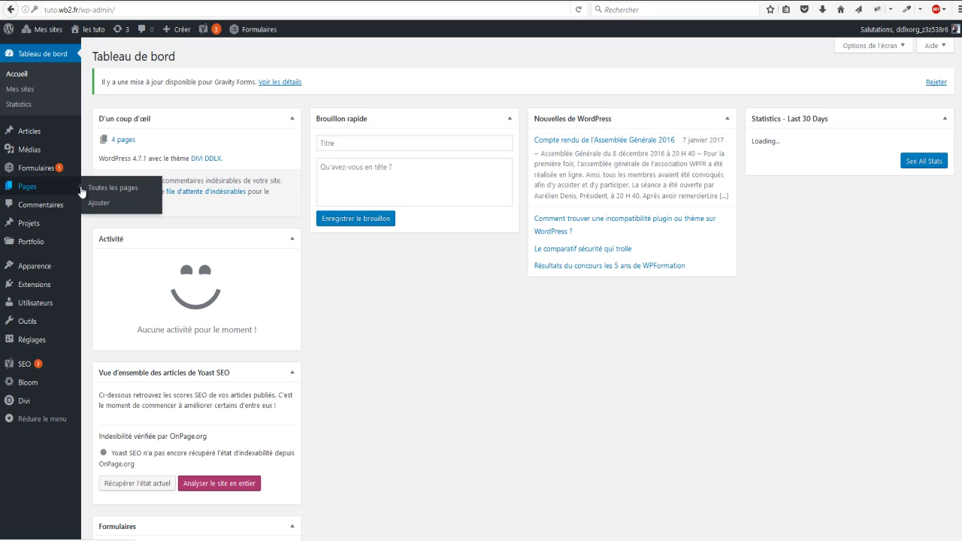
Step: Create a new page titled "Nouvelle page" and enable the Divi Builder (générateur Divi) for it
click(97, 203)
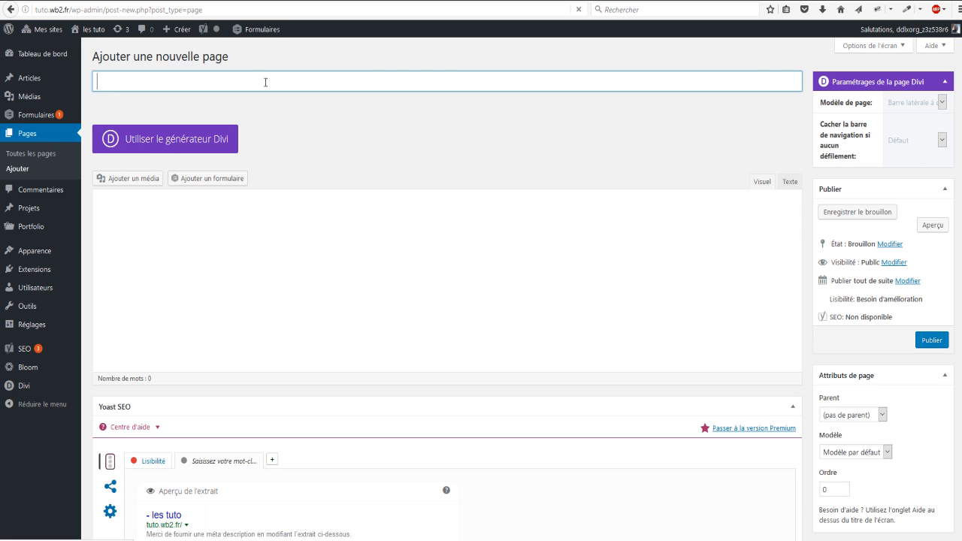
text(Nouvelle page)
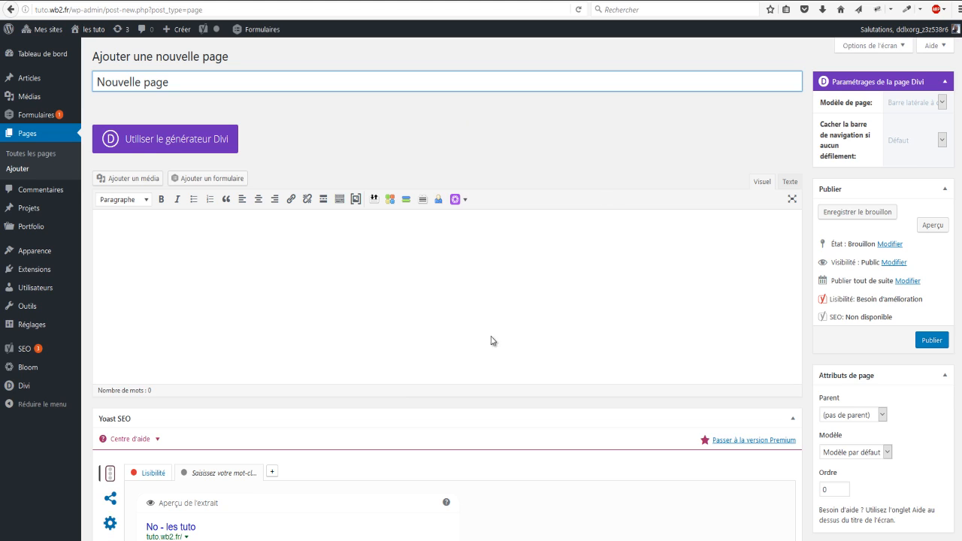
click(470, 273)
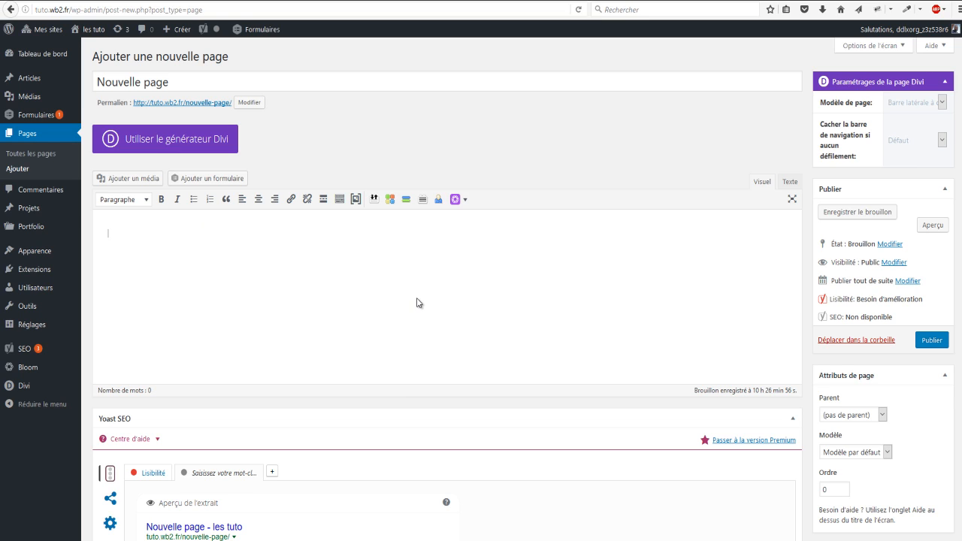
click(180, 143)
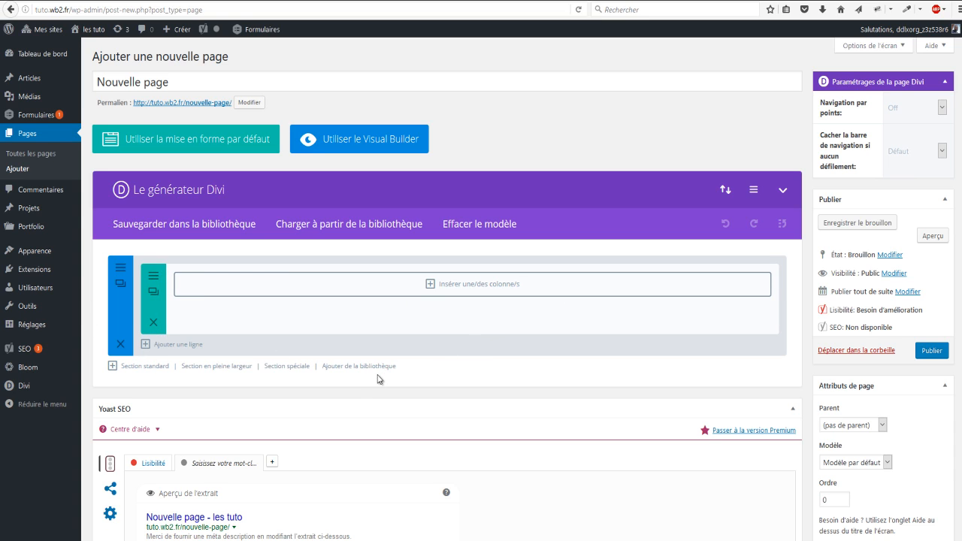
Step: Publish the new page and open its live version from the permalink in a separate browser tab
click(932, 351)
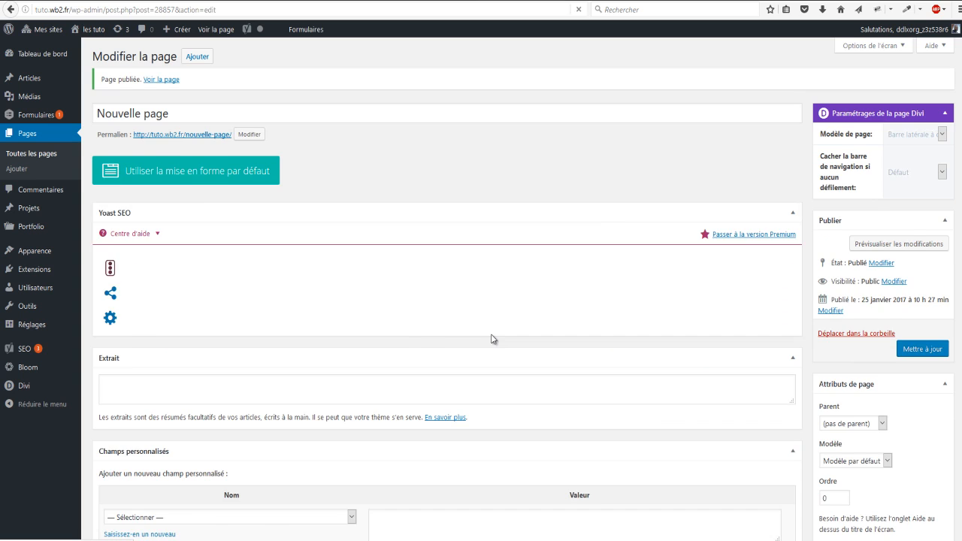
right_click(176, 134)
click(225, 143)
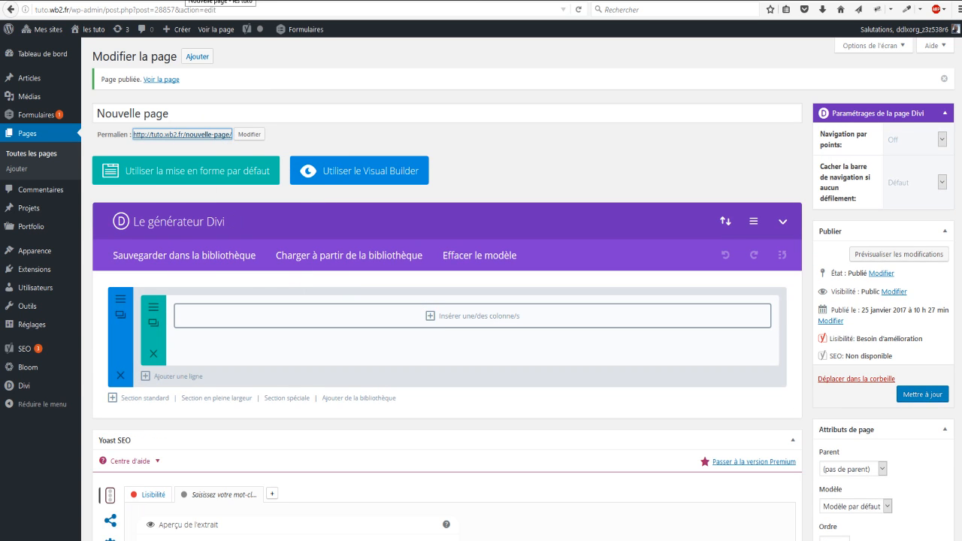
click(186, 1)
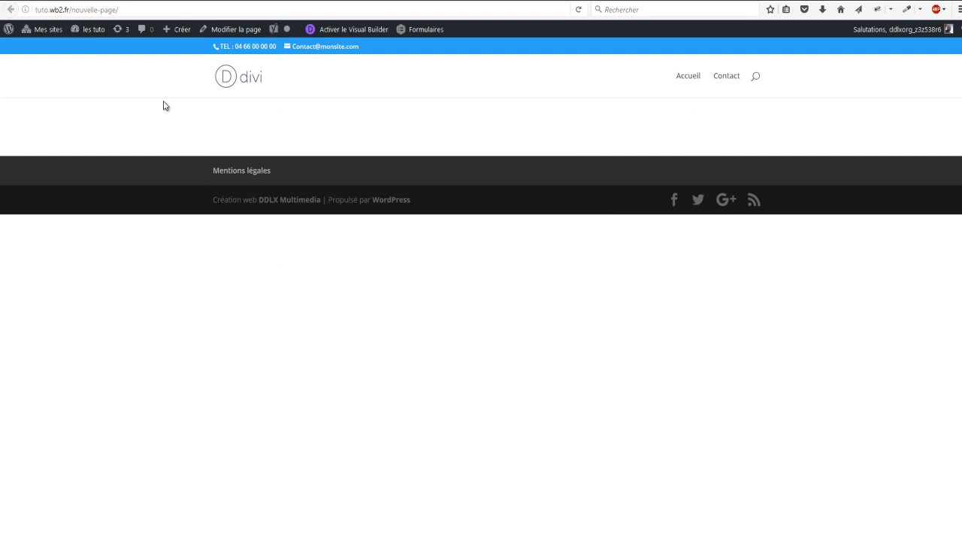
Step: Return to the page editor and review the predefined layouts that can be loaded into the Divi Builder
click(63, 0)
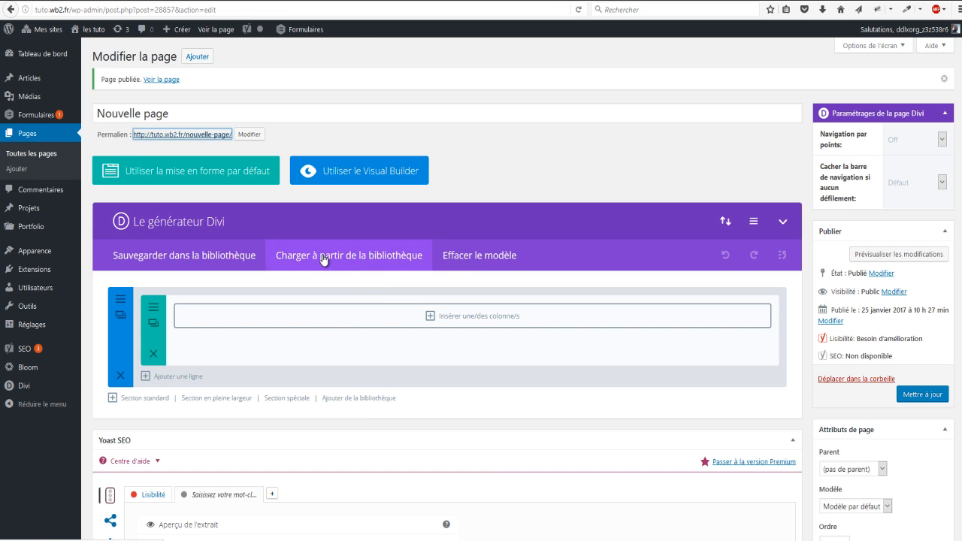
click(390, 258)
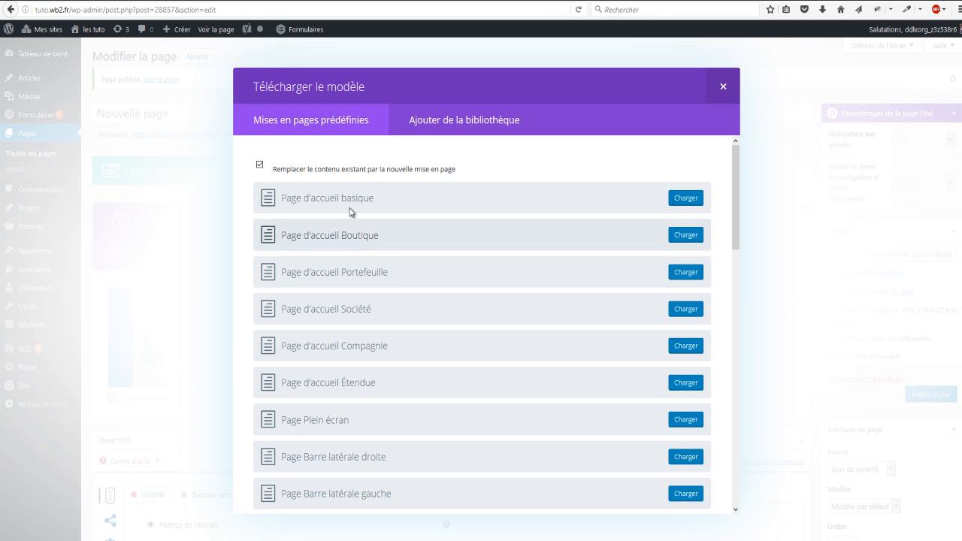
scroll(423, 225, down, 4)
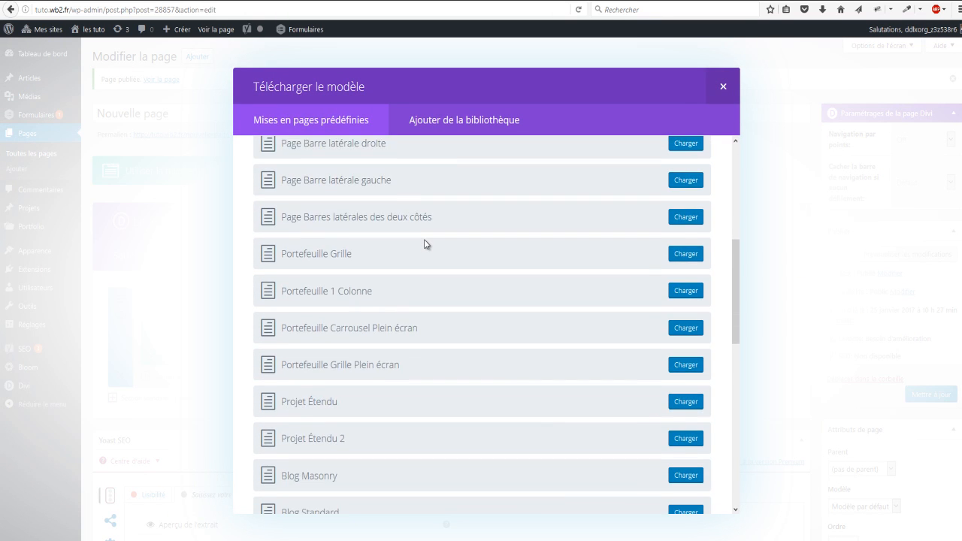
scroll(424, 244, down, 7)
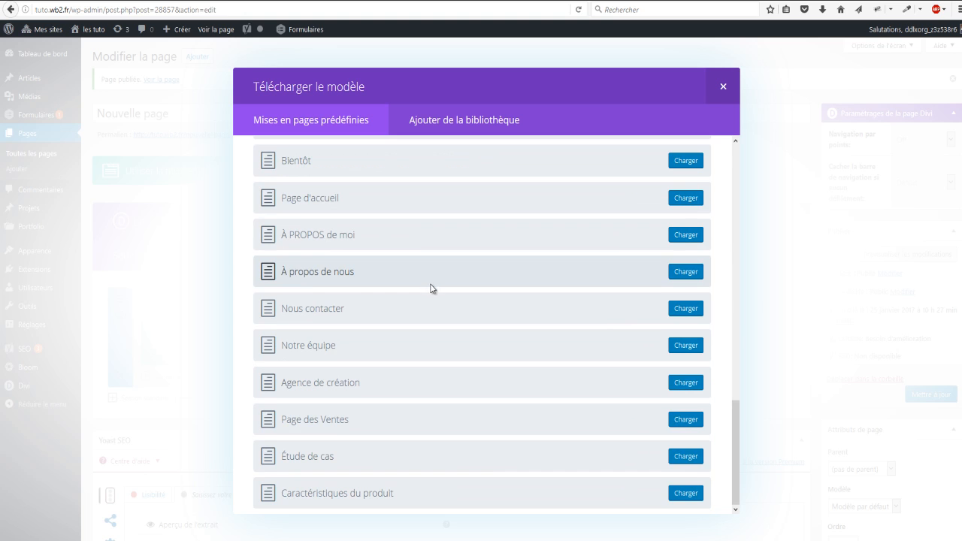
scroll(429, 270, up, 12)
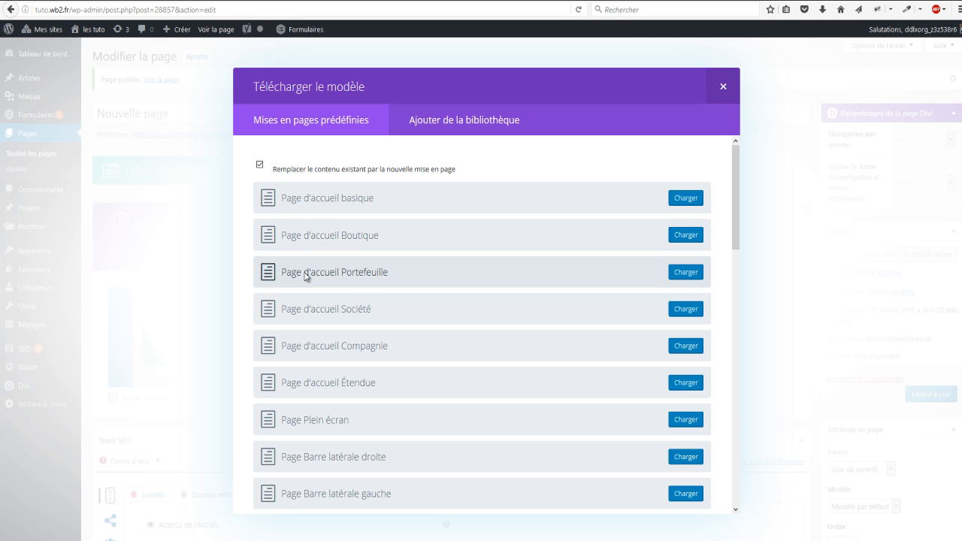
scroll(366, 276, down, 4)
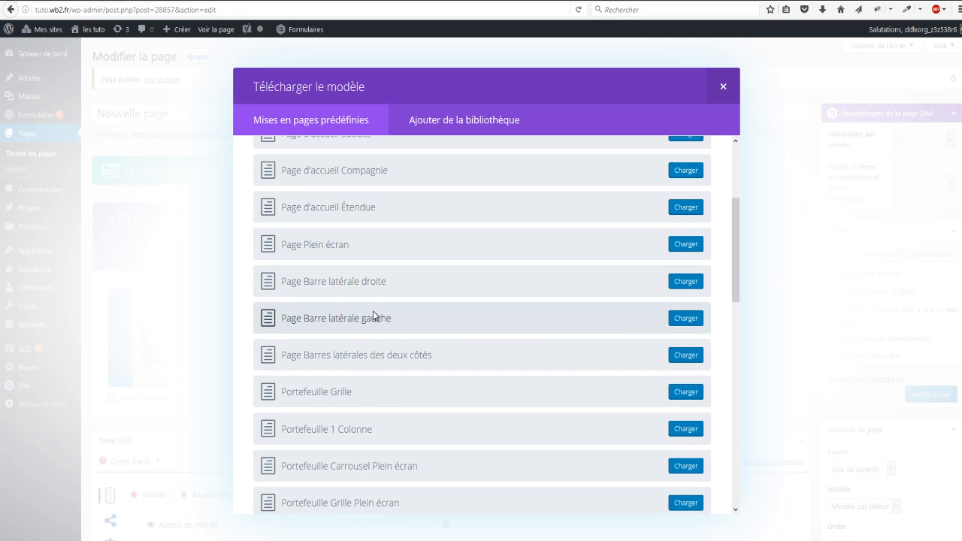
scroll(386, 344, down, 3)
scroll(401, 374, down, 12)
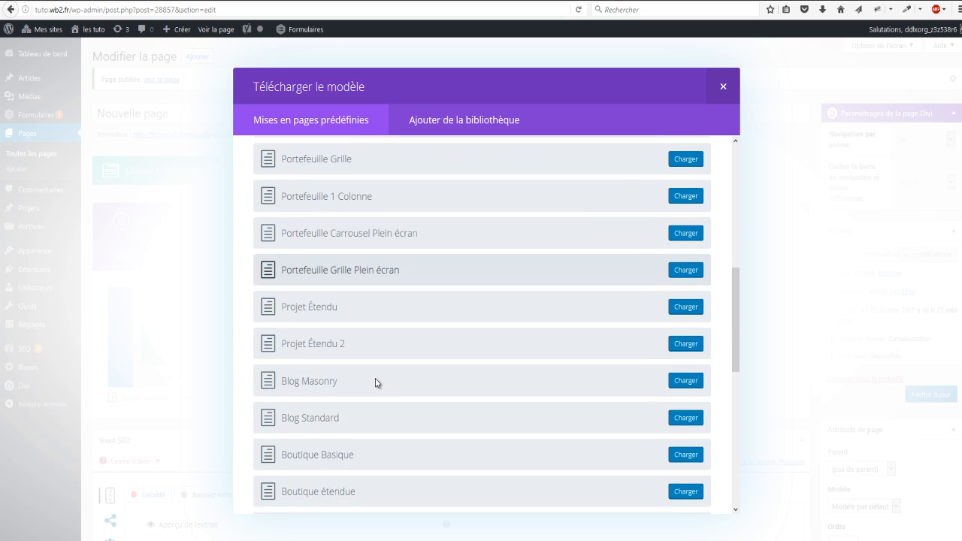
scroll(377, 384, down, 4)
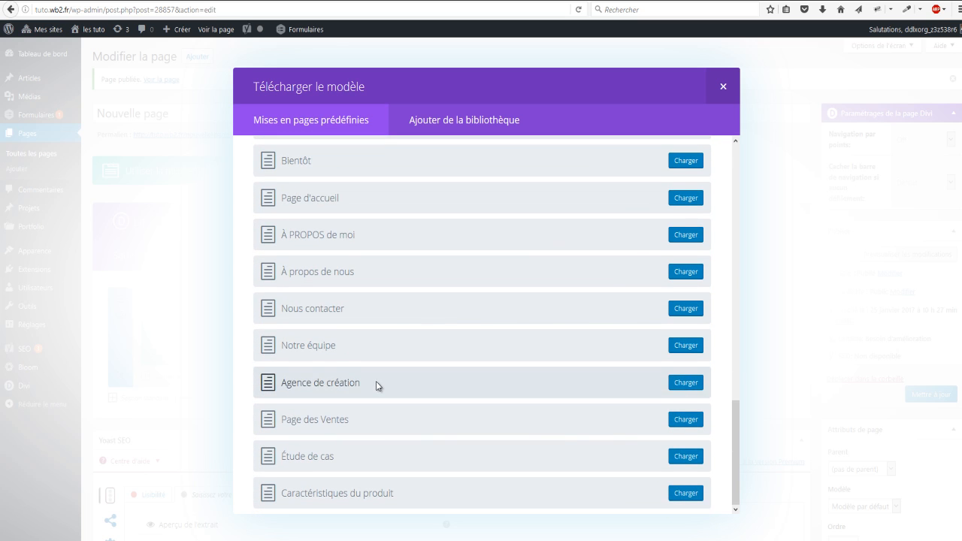
scroll(376, 384, up, 20)
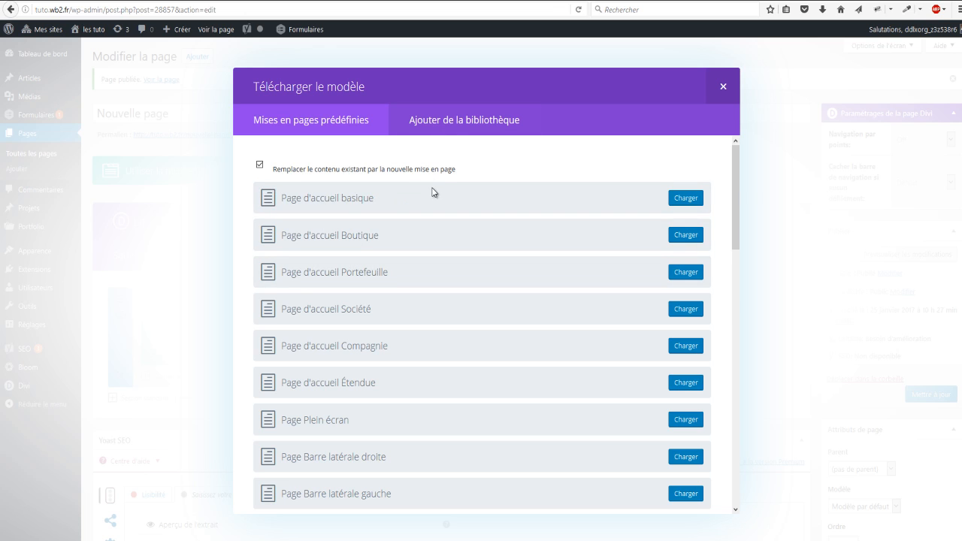
Step: Load the saved "#1 Landing page" layout from the personal library, replacing the page's existing content
click(479, 124)
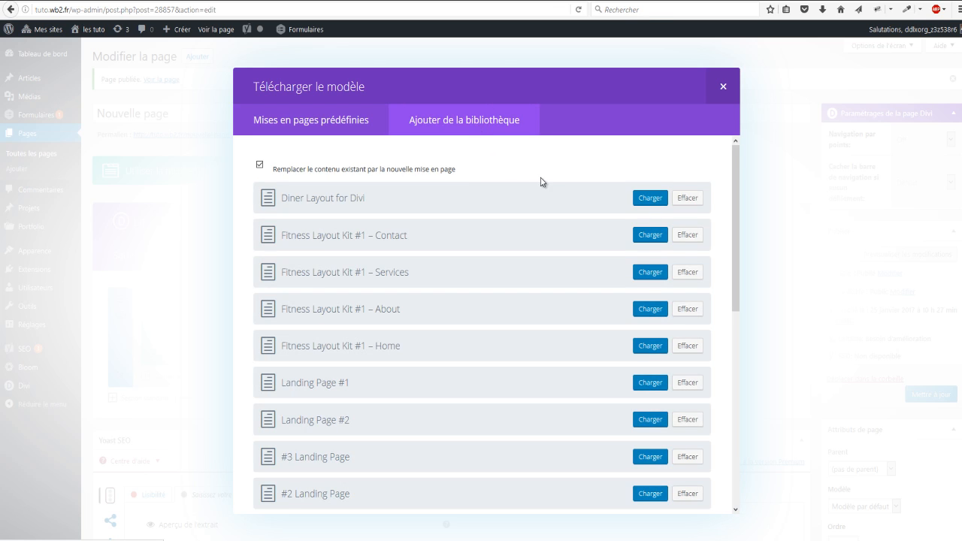
scroll(505, 229, down, 1)
scroll(506, 229, down, 5)
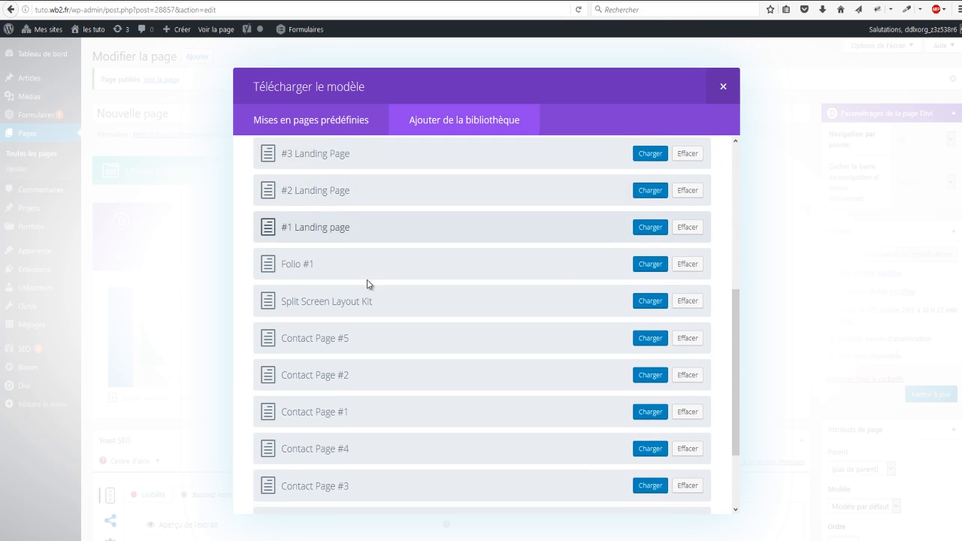
scroll(399, 323, up, 2)
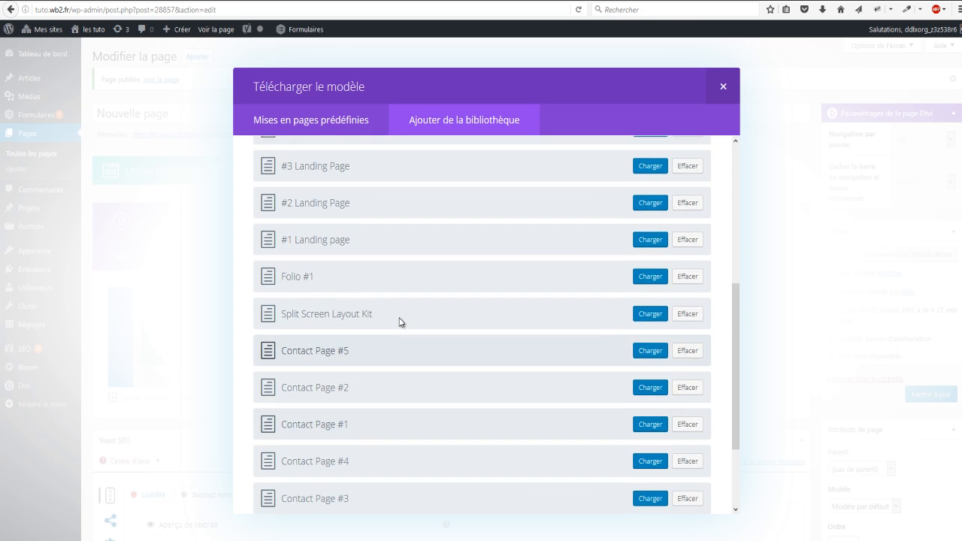
scroll(399, 322, up, 1)
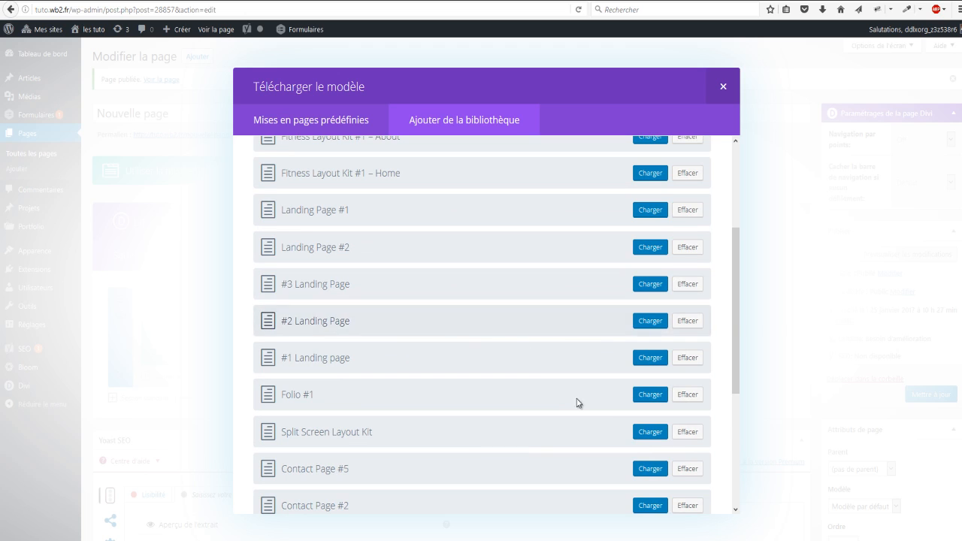
click(650, 359)
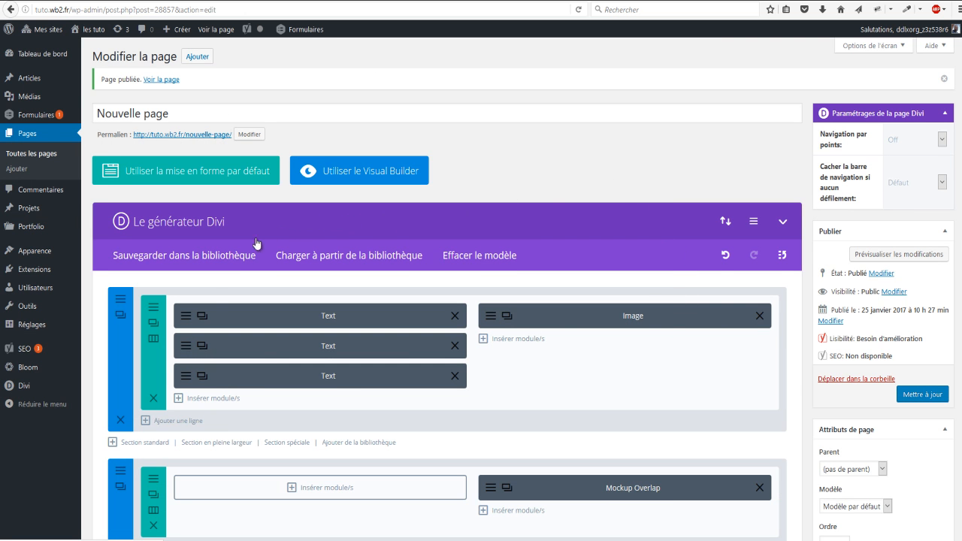
Step: Check the sections and modules of the loaded landing page layout and update the published page
scroll(202, 322, down, 12)
scroll(575, 216, down, 20)
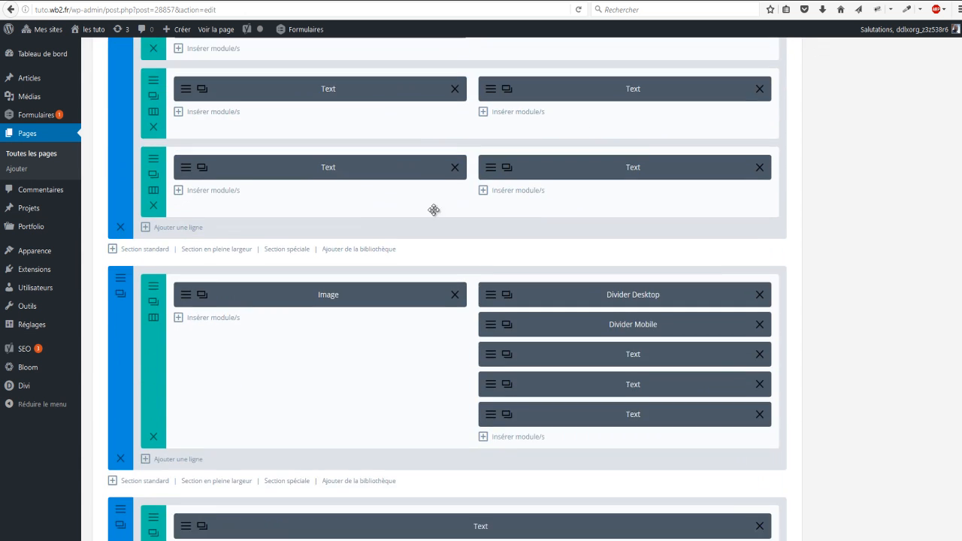
scroll(589, 263, up, 20)
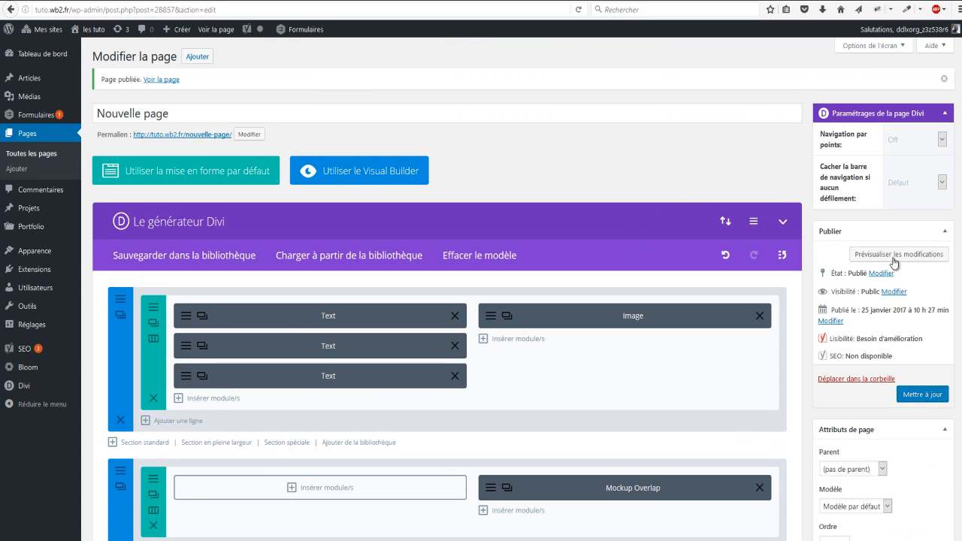
click(924, 394)
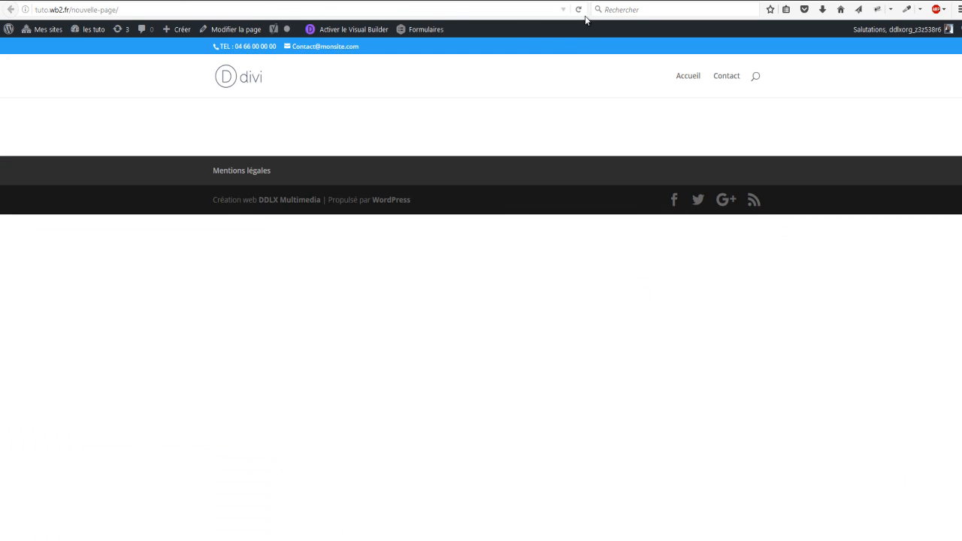
Step: Reload the live page and examine the landing page design from its header image down to the footer
click(578, 10)
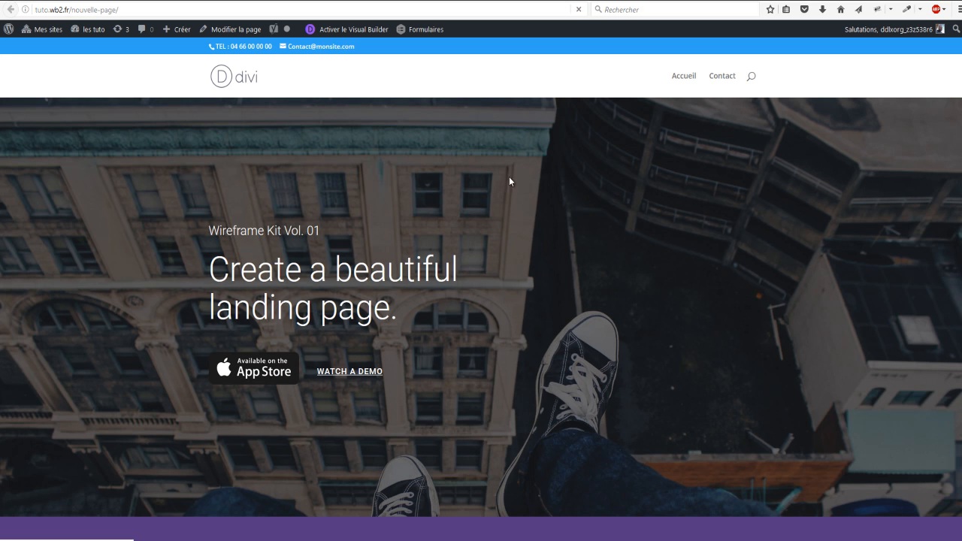
scroll(486, 155, down, 3)
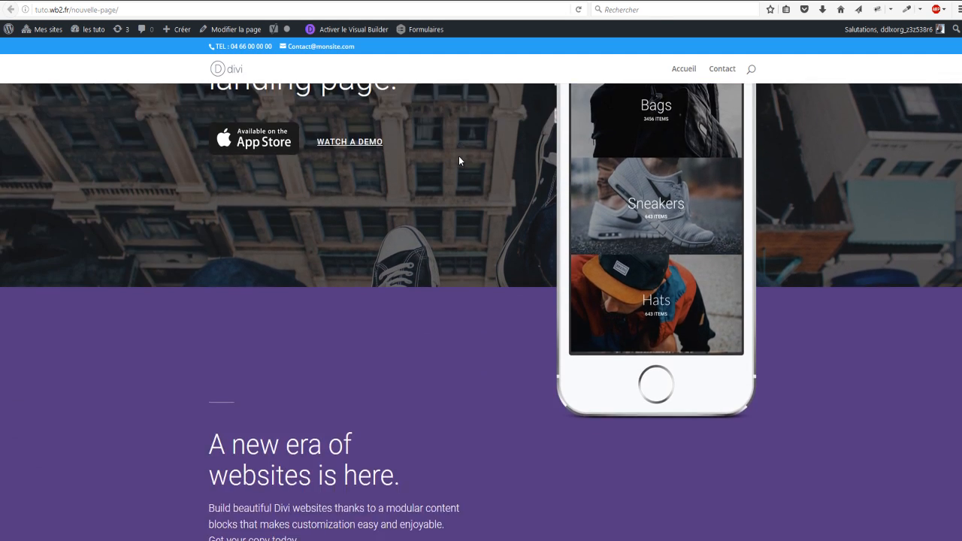
scroll(459, 160, down, 15)
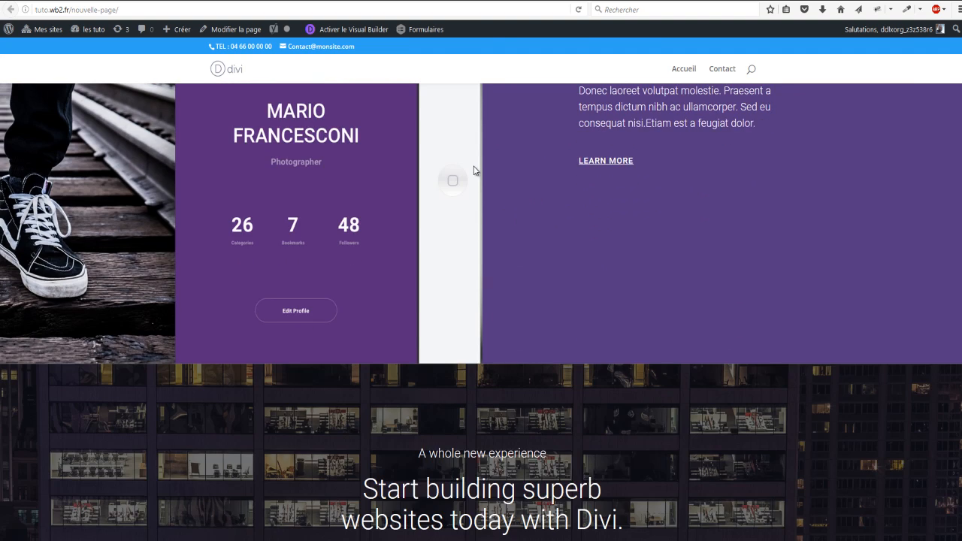
scroll(490, 173, down, 3)
scroll(512, 174, down, 2)
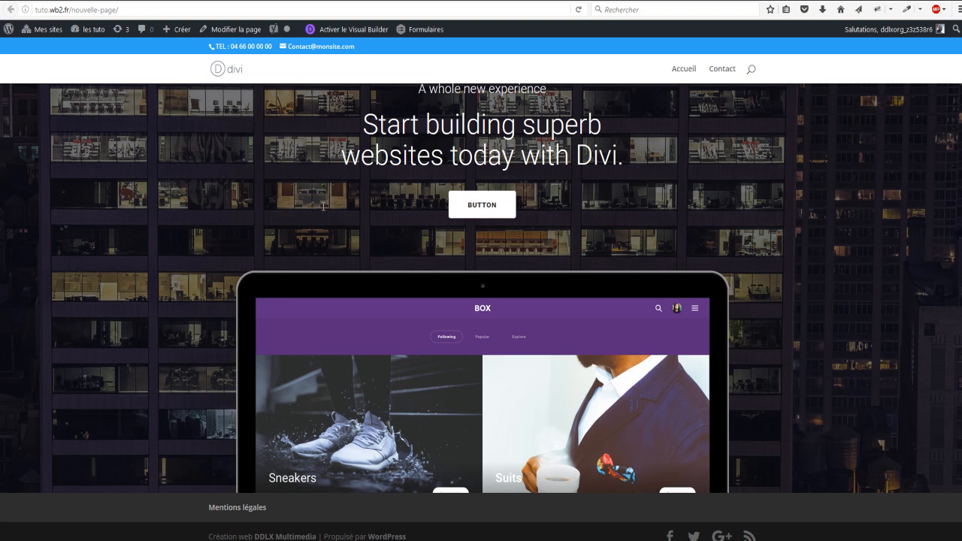
scroll(301, 236, up, 10)
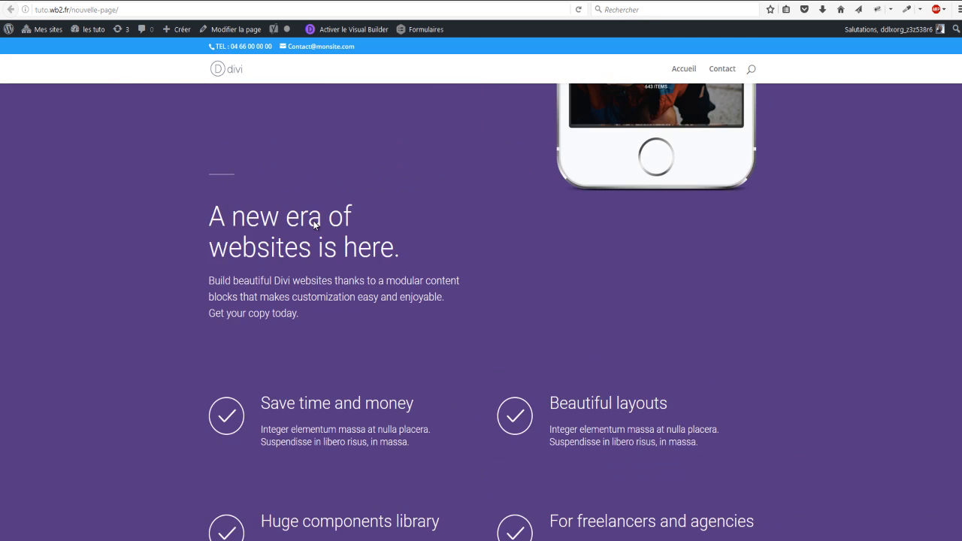
scroll(315, 226, up, 5)
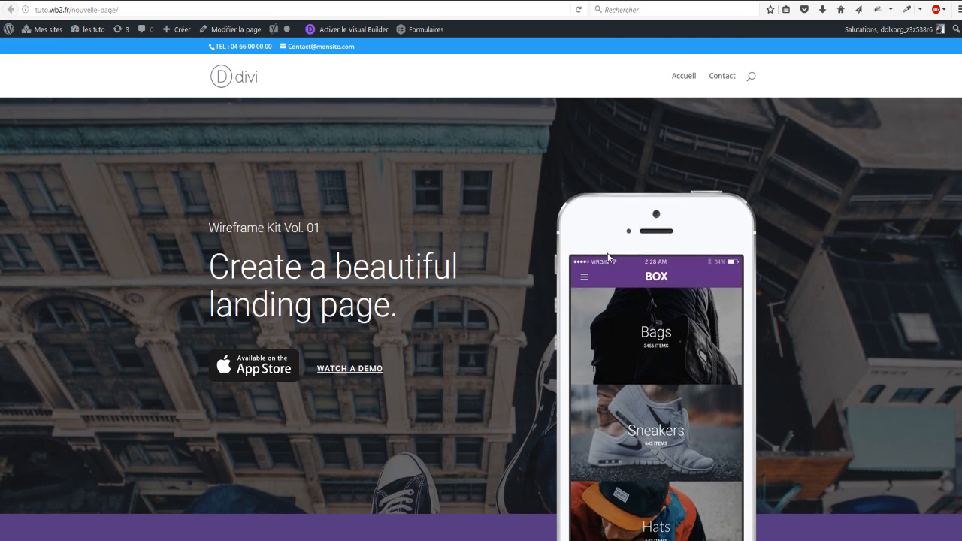
scroll(462, 369, down, 9)
scroll(617, 361, down, 10)
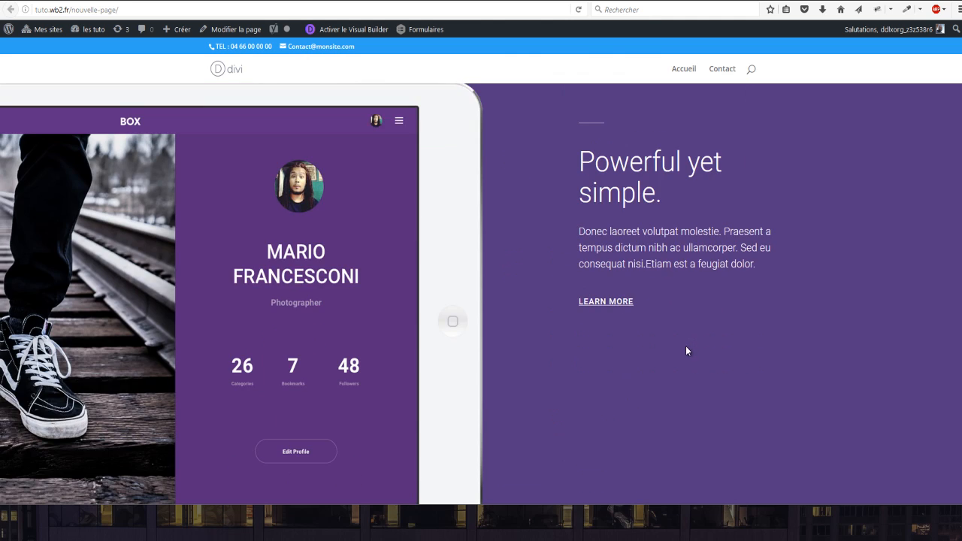
scroll(671, 362, up, 15)
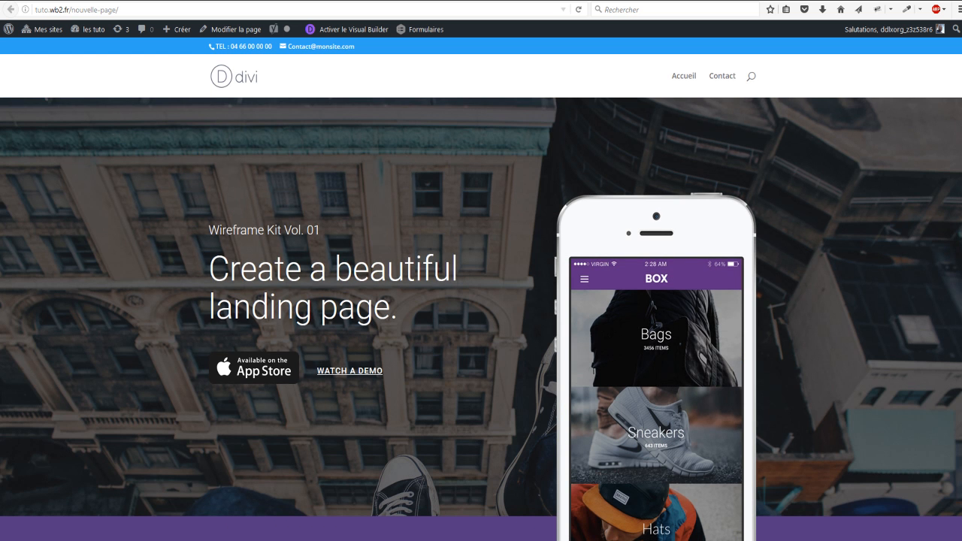
Step: Return to the page editor and load the predefined "Page d'accueil basique" layout, replacing the existing content
click(154, 1)
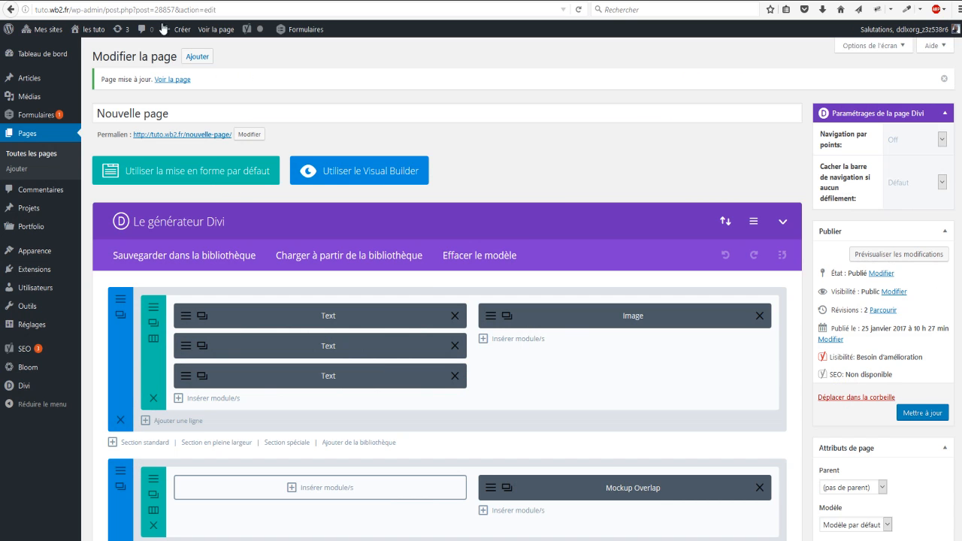
click(353, 258)
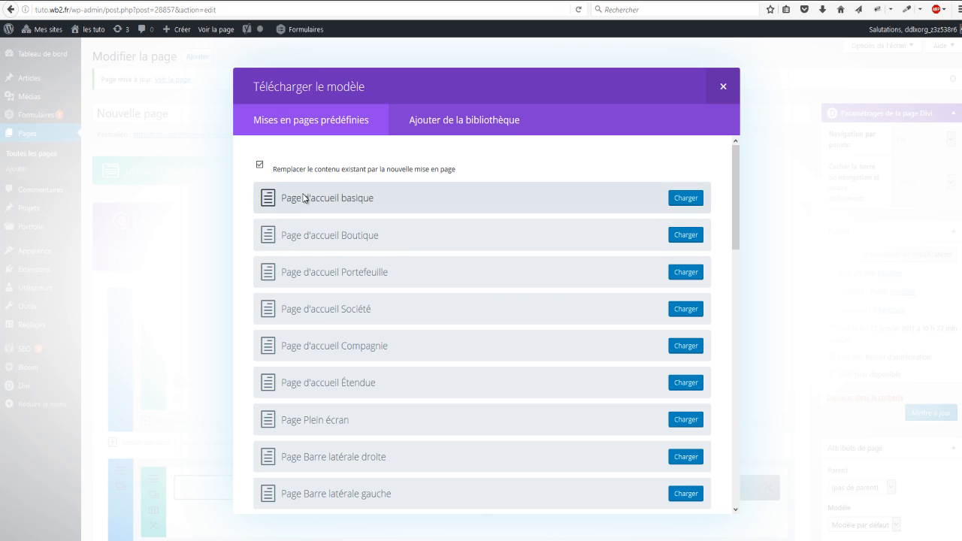
click(686, 199)
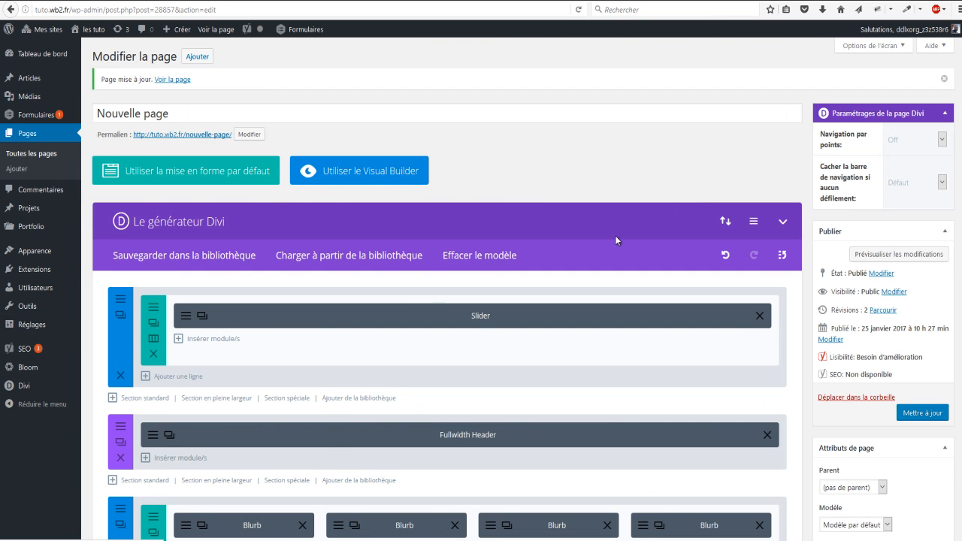
Step: Check the sections and modules of the loaded basic homepage layout and update the published page
scroll(421, 309, down, 5)
scroll(623, 387, up, 5)
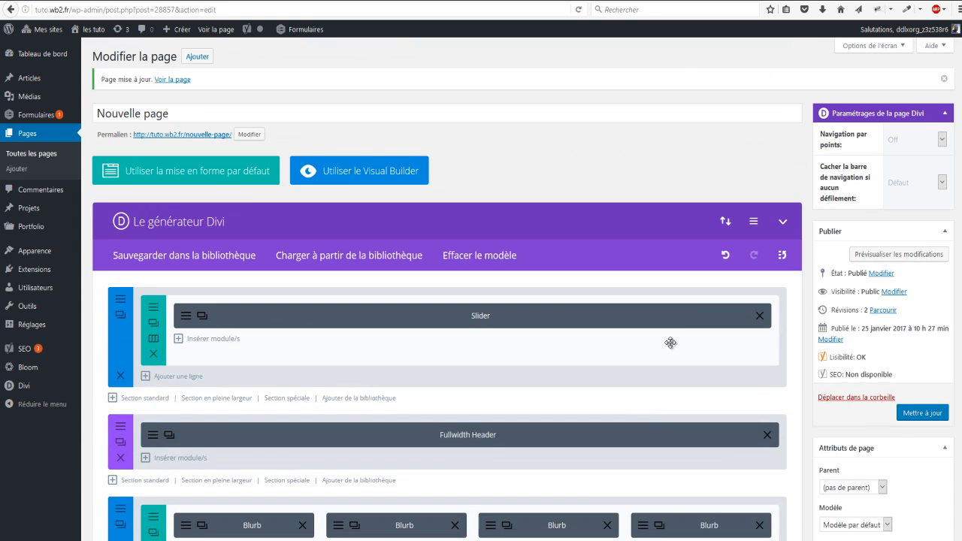
click(935, 415)
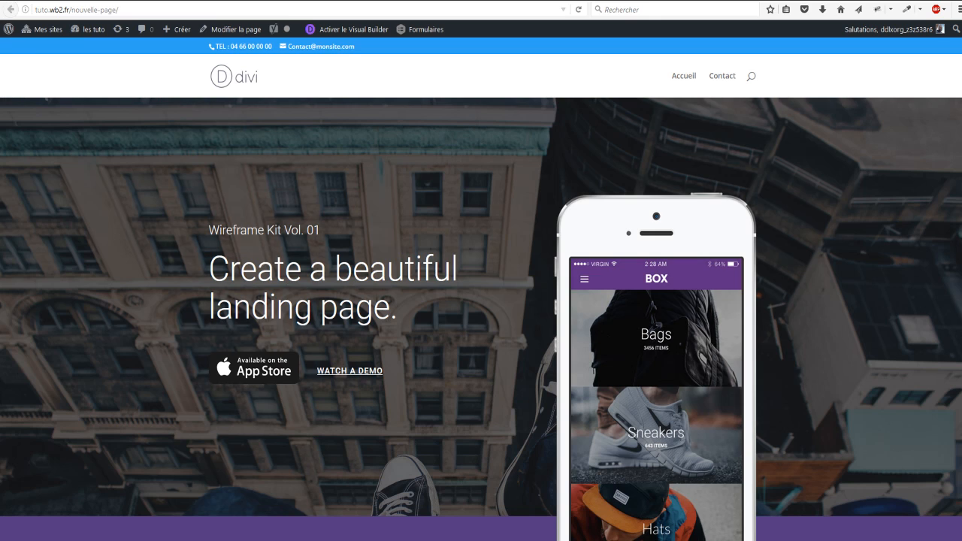
Step: Reload the live page and examine the basic homepage design from its slider down to the footer
right_click(236, 161)
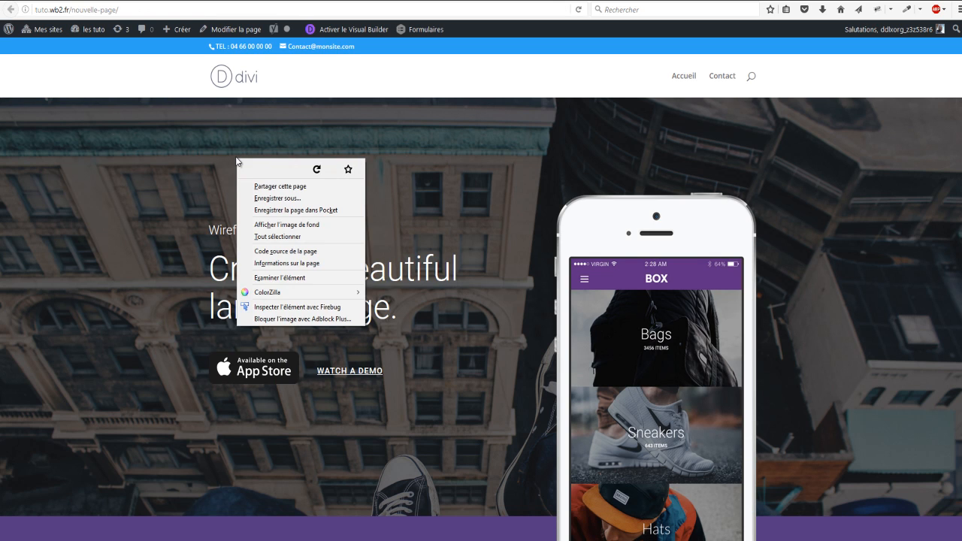
click(317, 170)
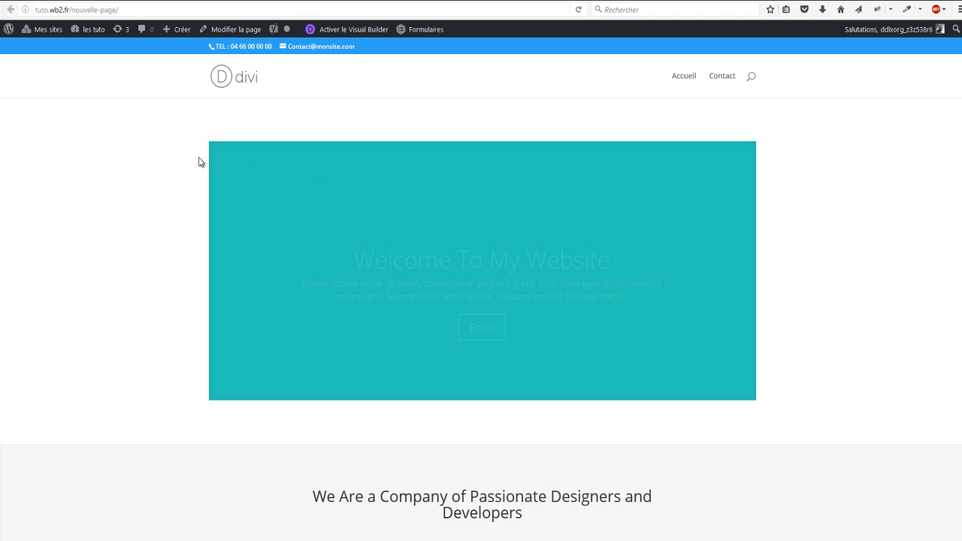
scroll(169, 154, down, 6)
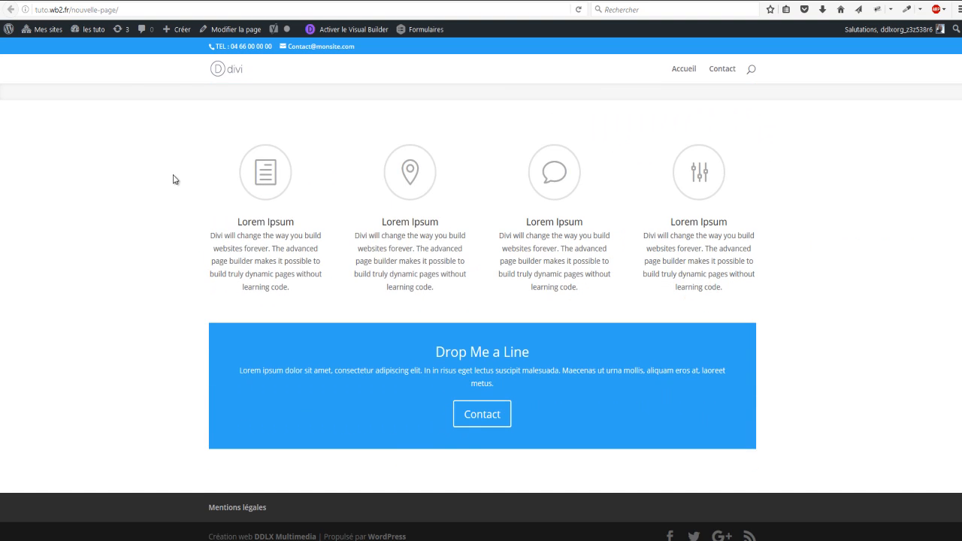
scroll(200, 205, up, 7)
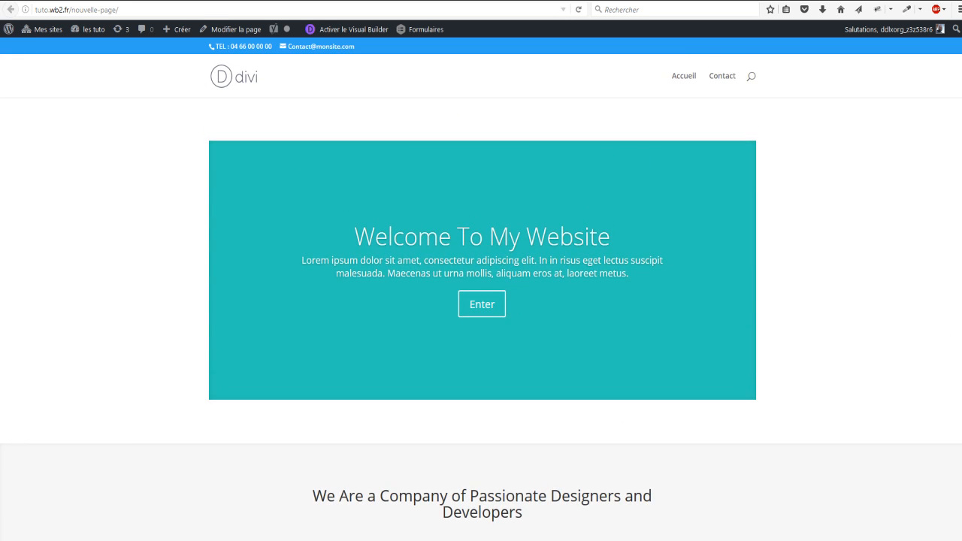
Step: Return to the page editor and save the current page layout to the Divi library under the name "fred"
click(91, 1)
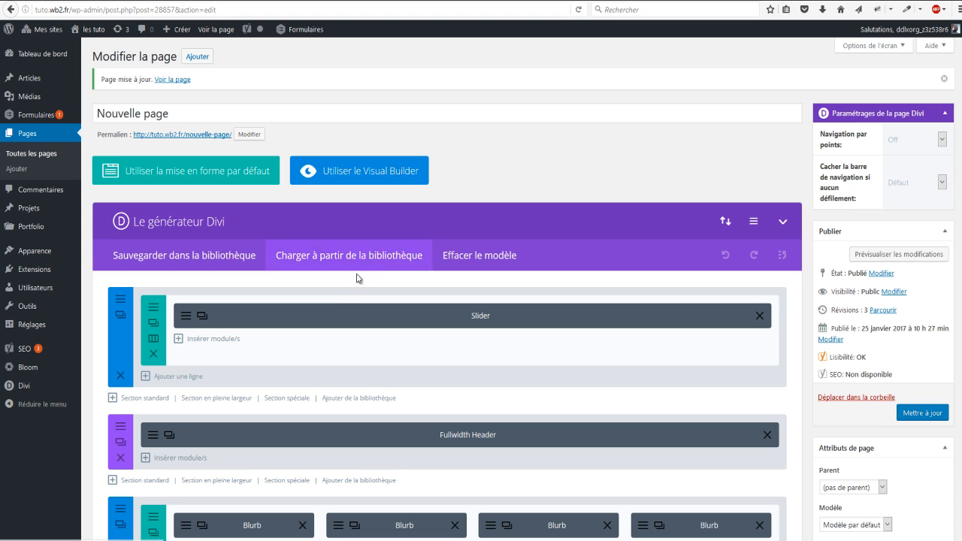
scroll(428, 293, down, 6)
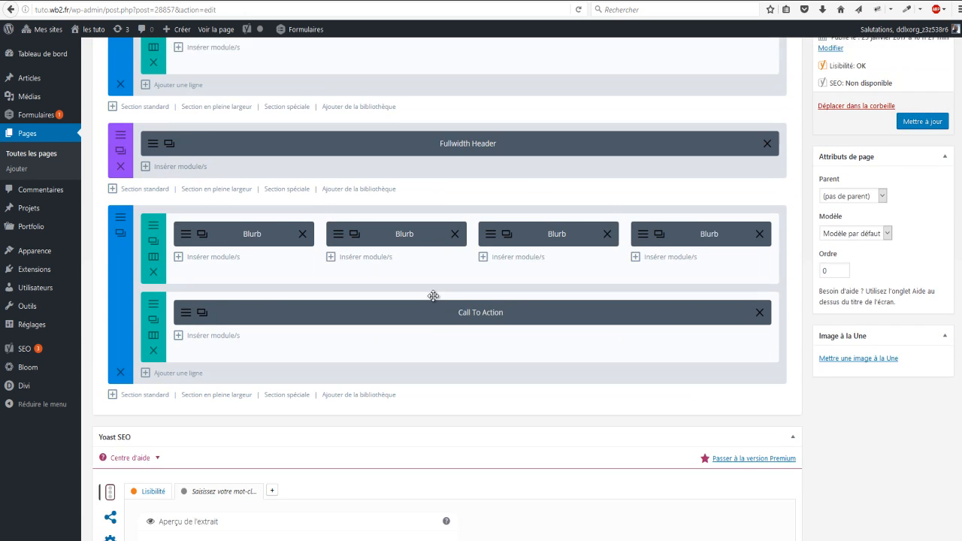
scroll(460, 303, up, 5)
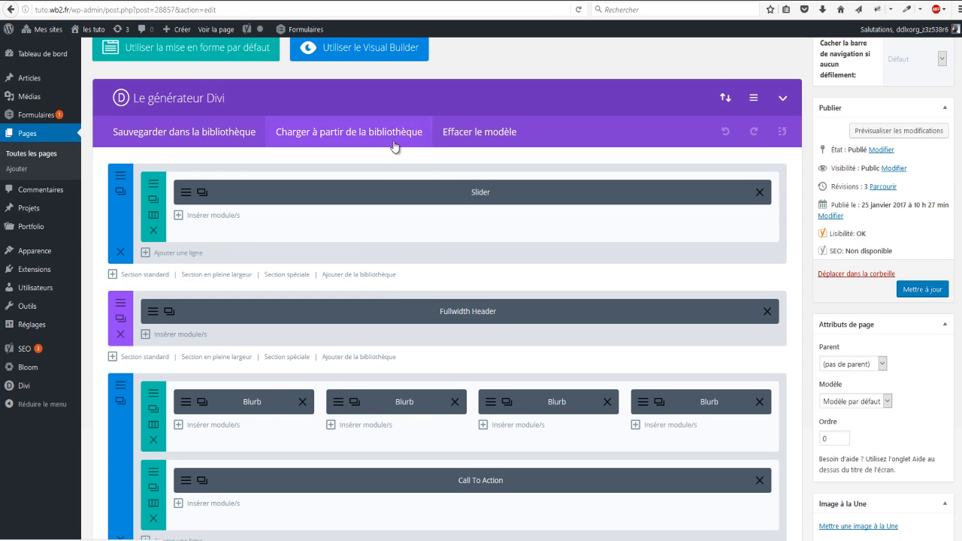
scroll(399, 320, up, 2)
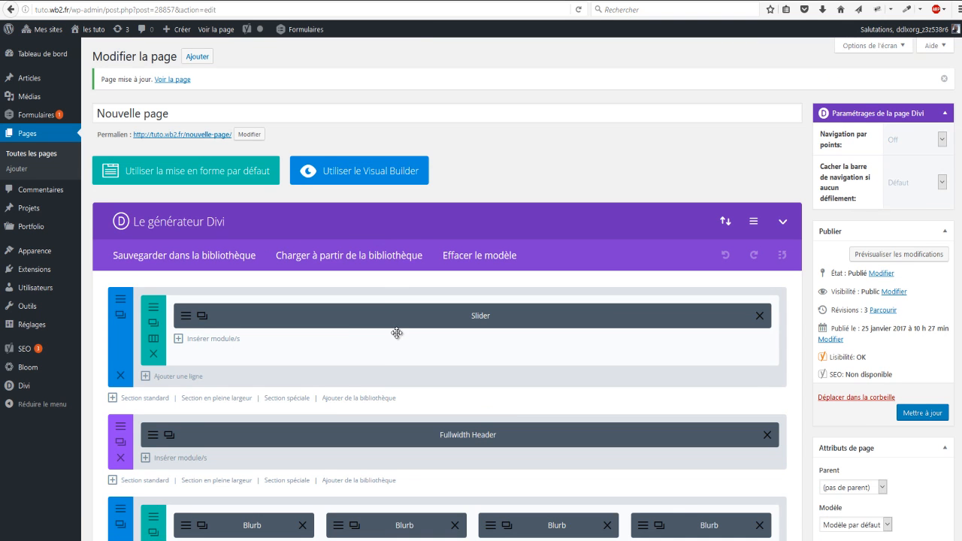
click(211, 256)
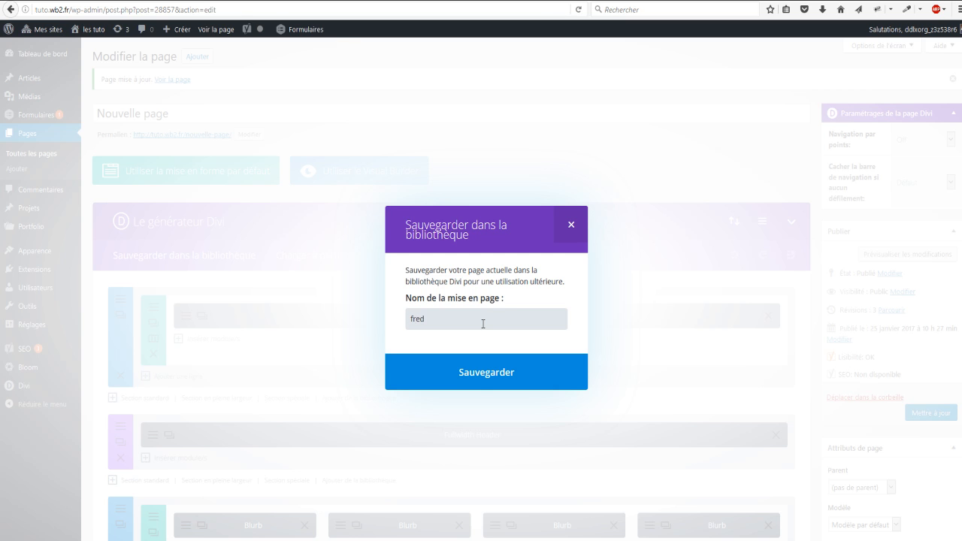
click(478, 378)
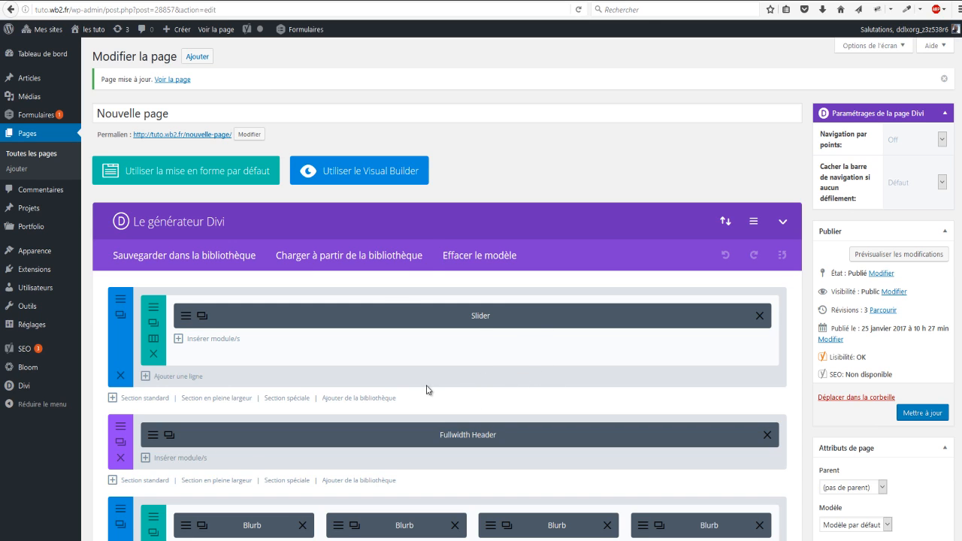
Step: Look for the saved "fred" layout among the loadable layouts of the personal library without loading it
click(395, 252)
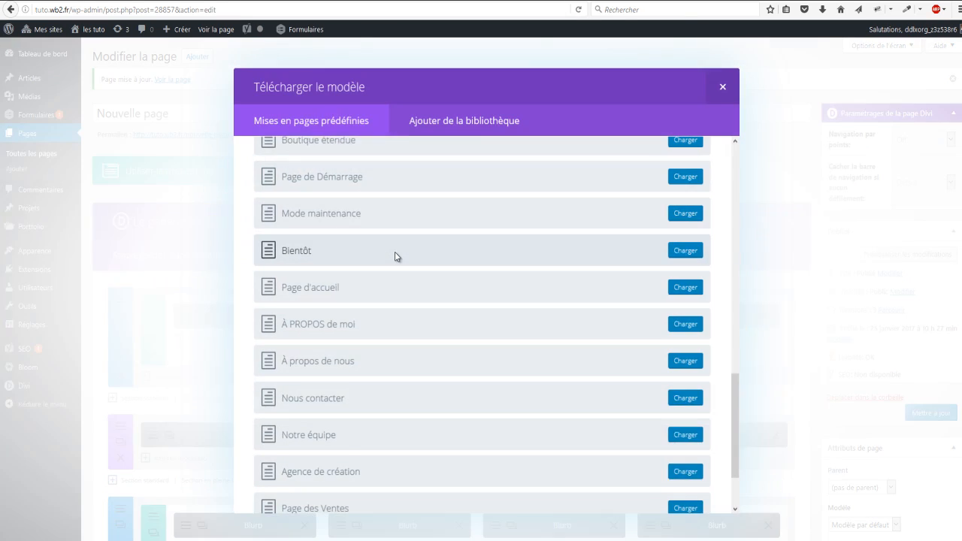
click(463, 122)
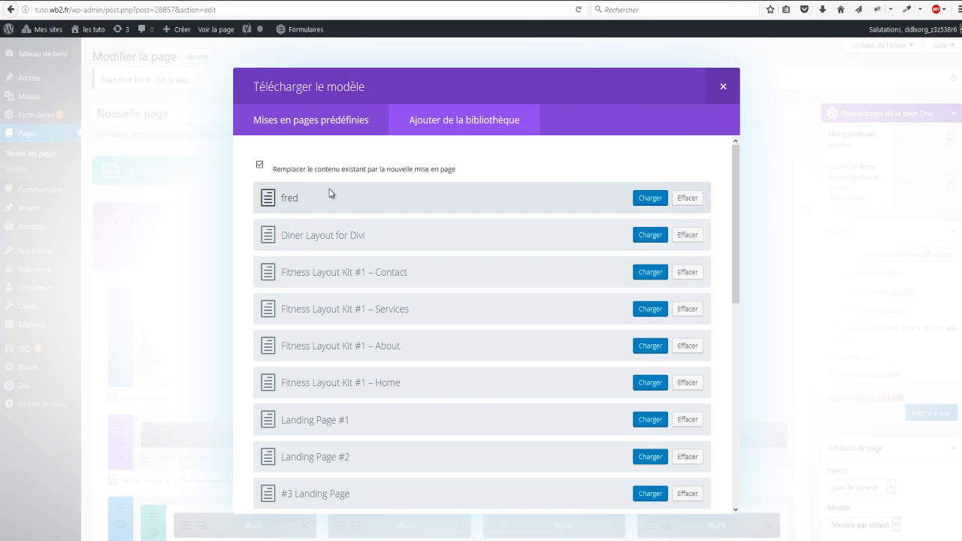
click(723, 90)
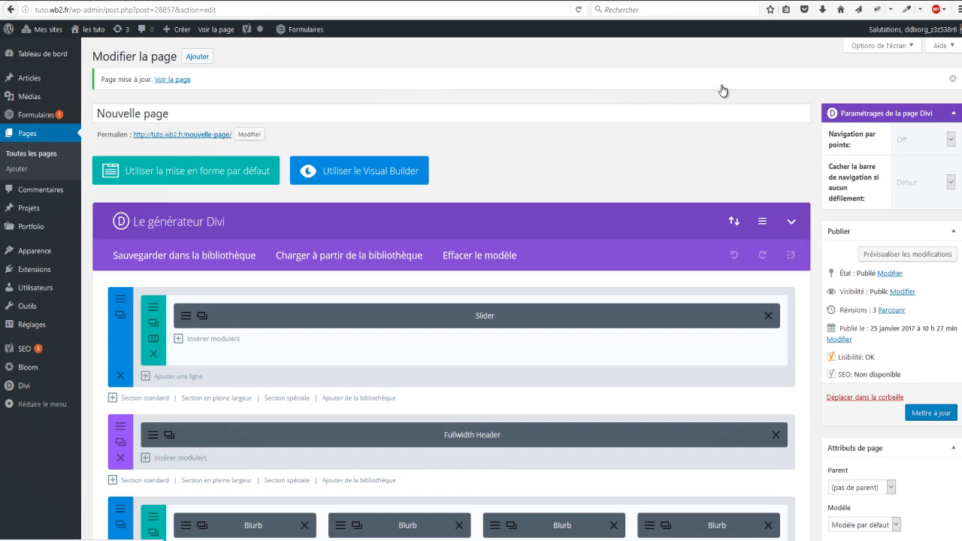